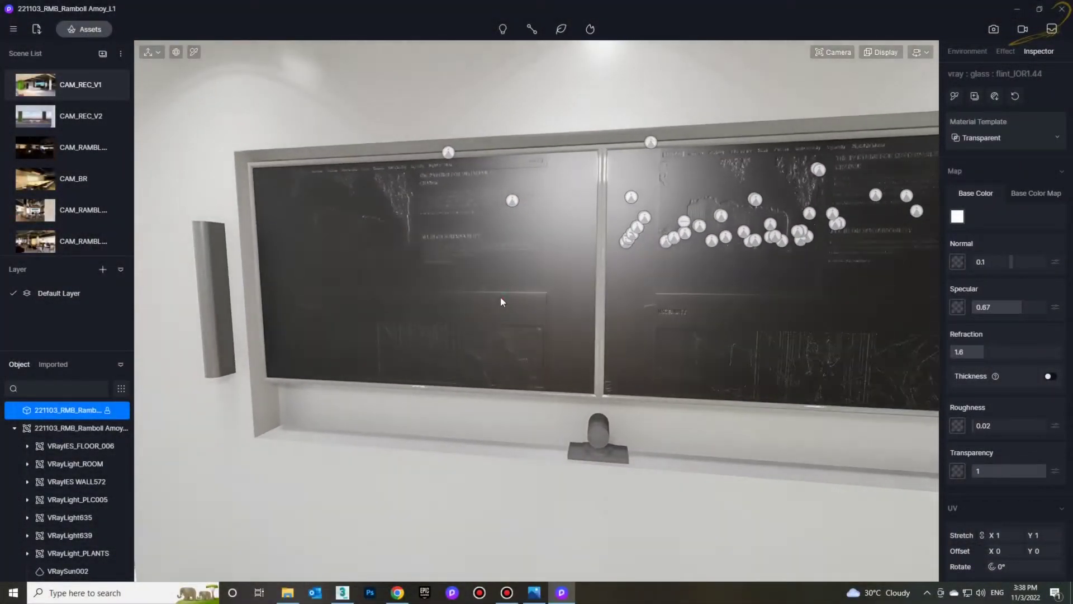
# Step: Select the +VRAYLIGHT screen material and lighten its base colour so the screen image shows
pyautogui.click(501, 297)
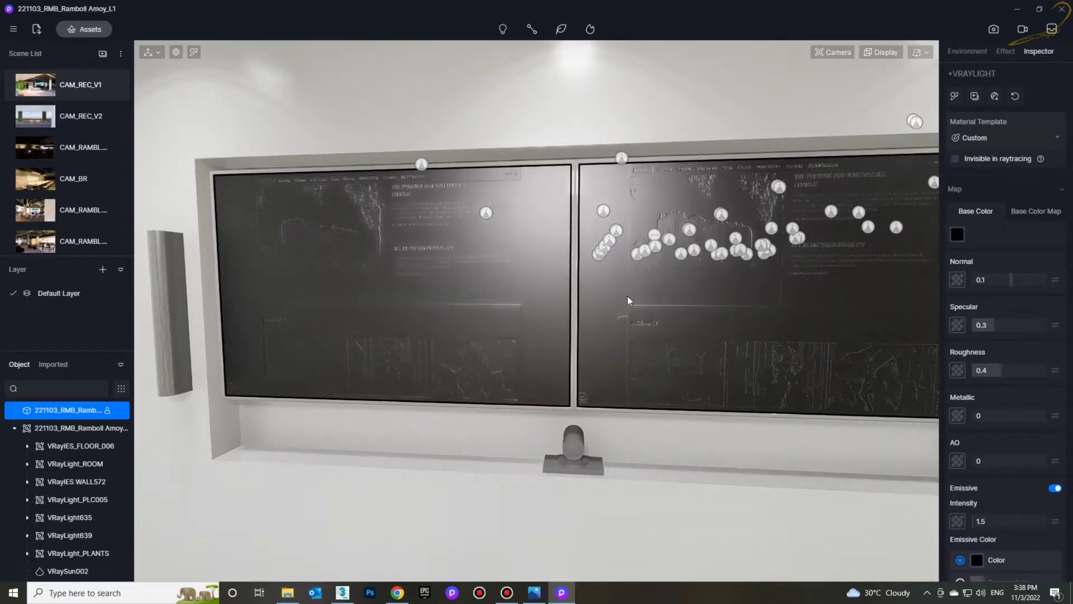
pyautogui.moveTo(628, 299); pyautogui.dragTo(689, 306, button='right')
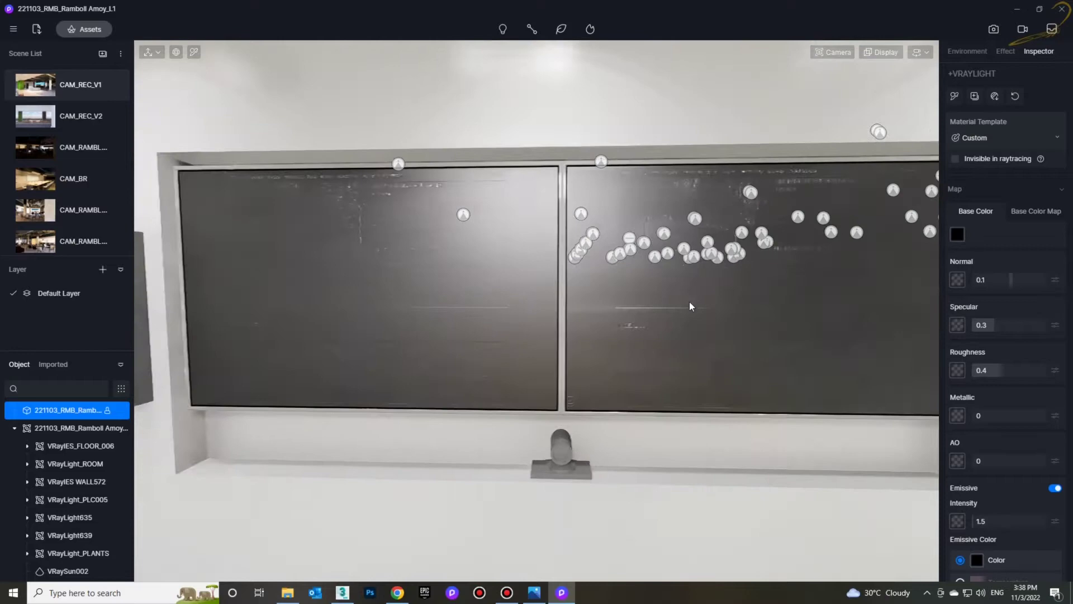
pyautogui.click(957, 235)
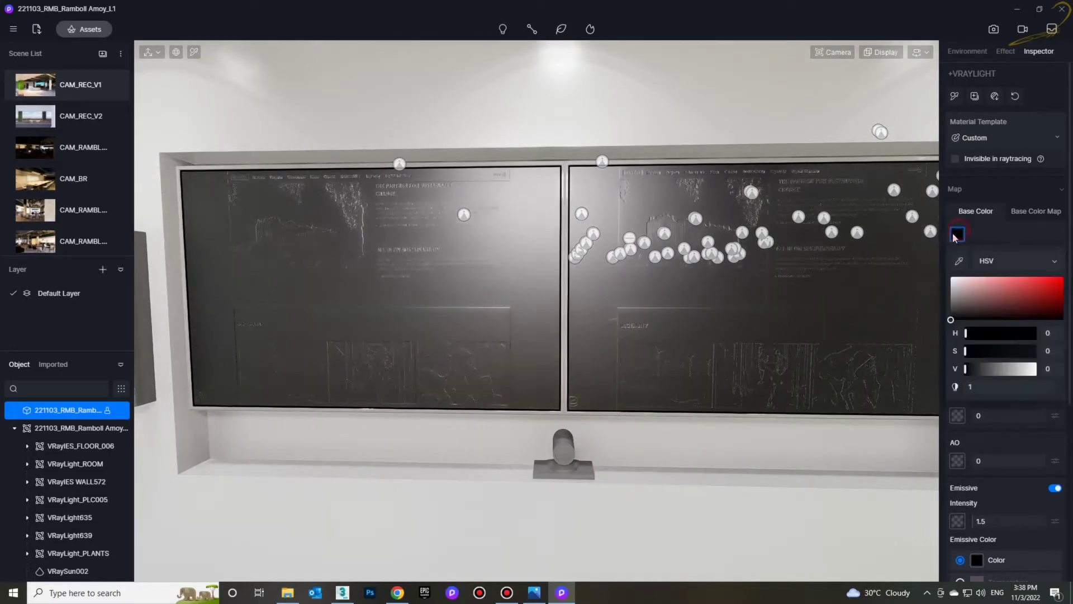
pyautogui.click(951, 290)
pyautogui.moveTo(951, 294); pyautogui.dragTo(952, 288)
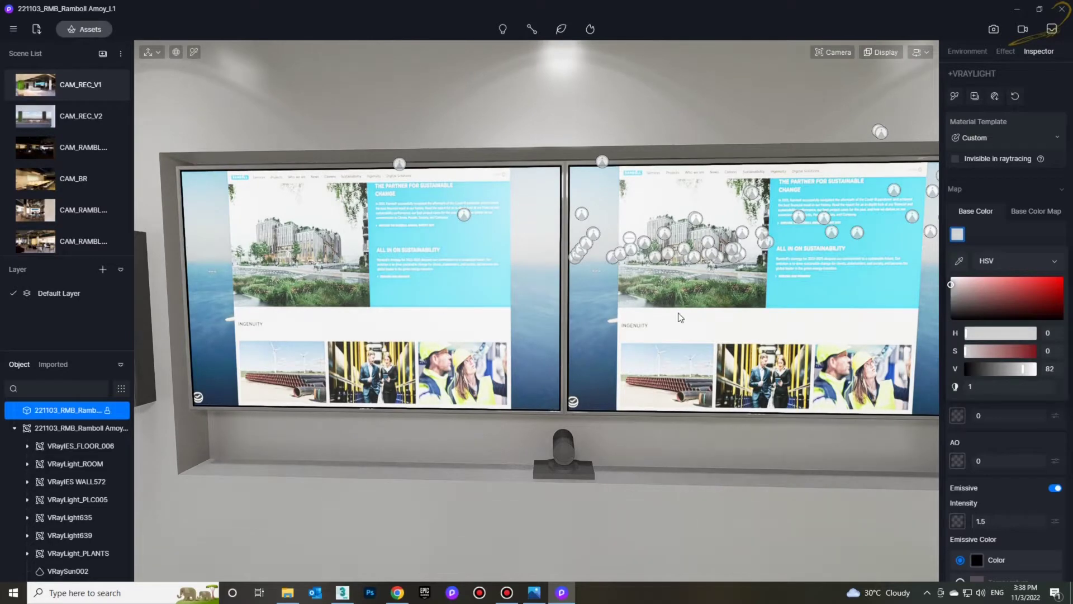
# Step: Readjust the screens' base colour back to light grey, value about 65
pyautogui.moveTo(679, 316); pyautogui.dragTo(534, 300, button='right')
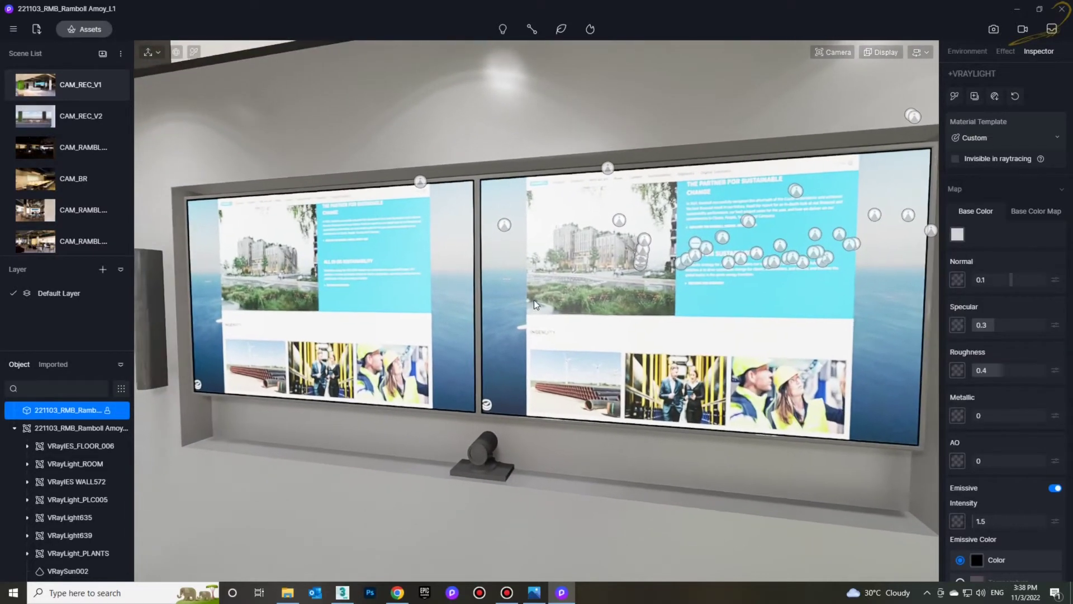
pyautogui.click(957, 236)
pyautogui.click(952, 295)
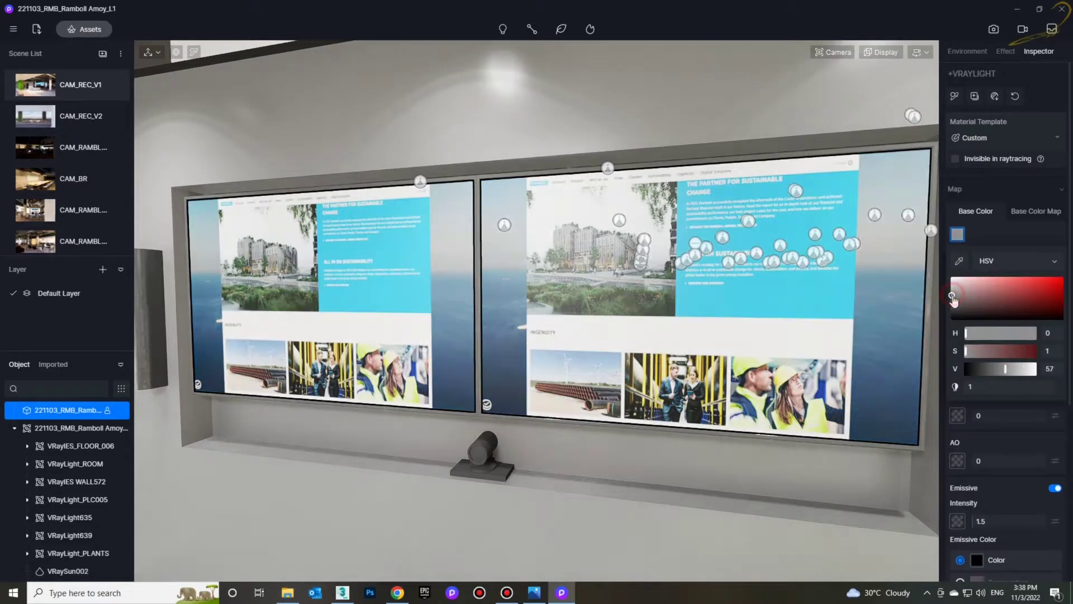
pyautogui.moveTo(952, 297); pyautogui.dragTo(951, 294)
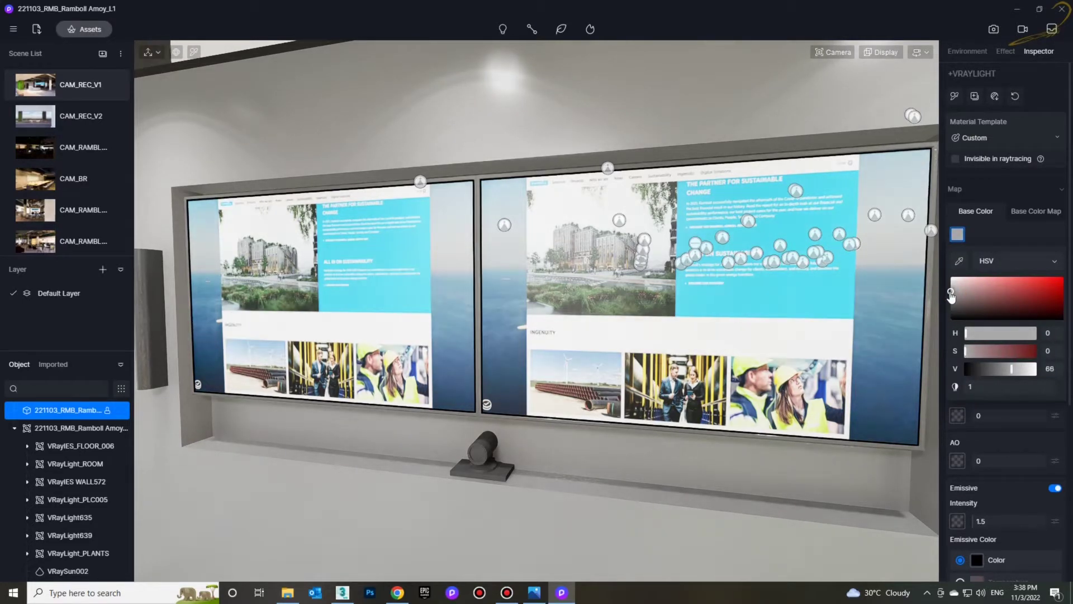
pyautogui.scroll(-2, 977, 485)
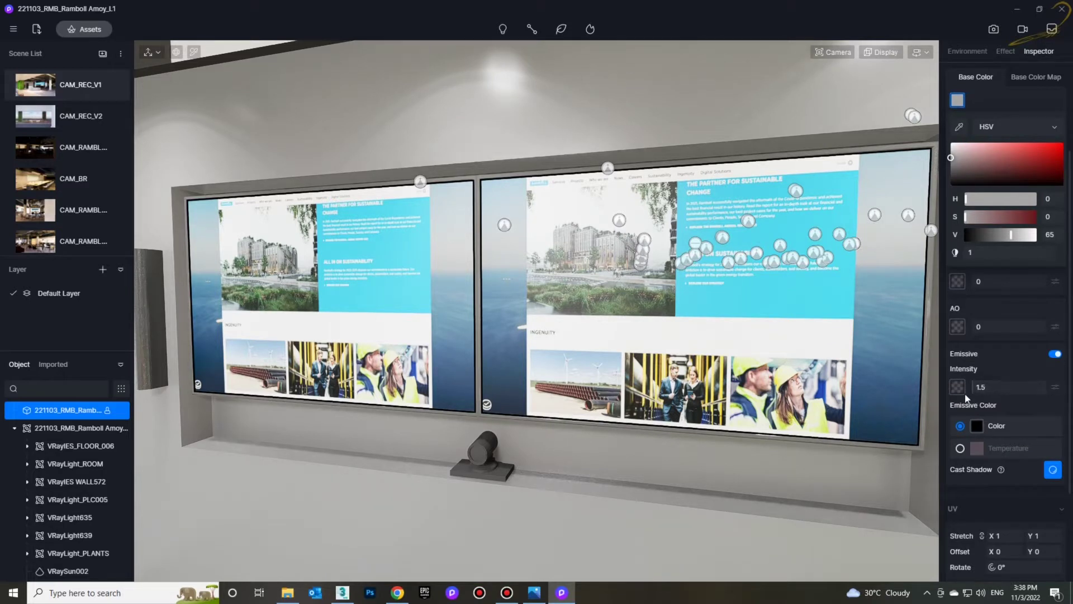
pyautogui.scroll(1, 964, 378)
pyautogui.scroll(1, 963, 336)
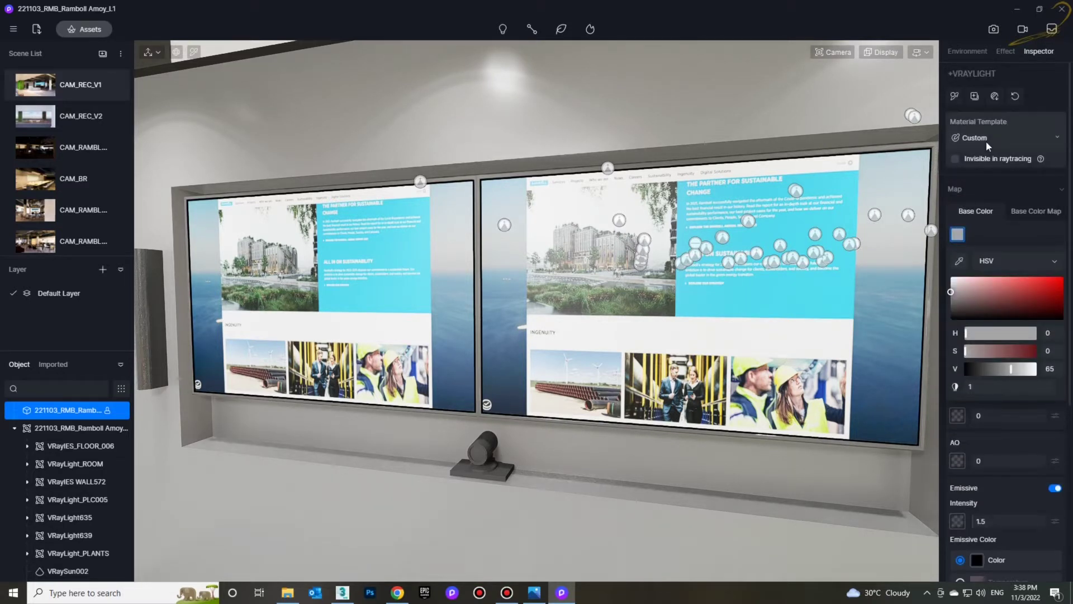
# Step: Apply the Video template and load 'Digital Solutions - Ramboll Group' from RMB - Ramboll Amoy\maps
pyautogui.click(1004, 136)
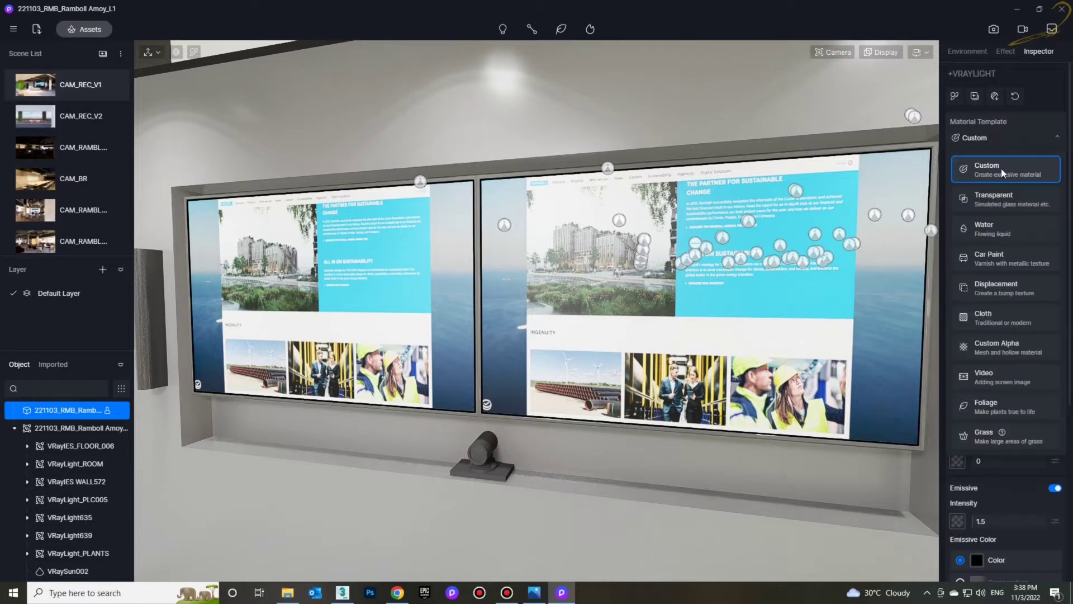
pyautogui.click(987, 377)
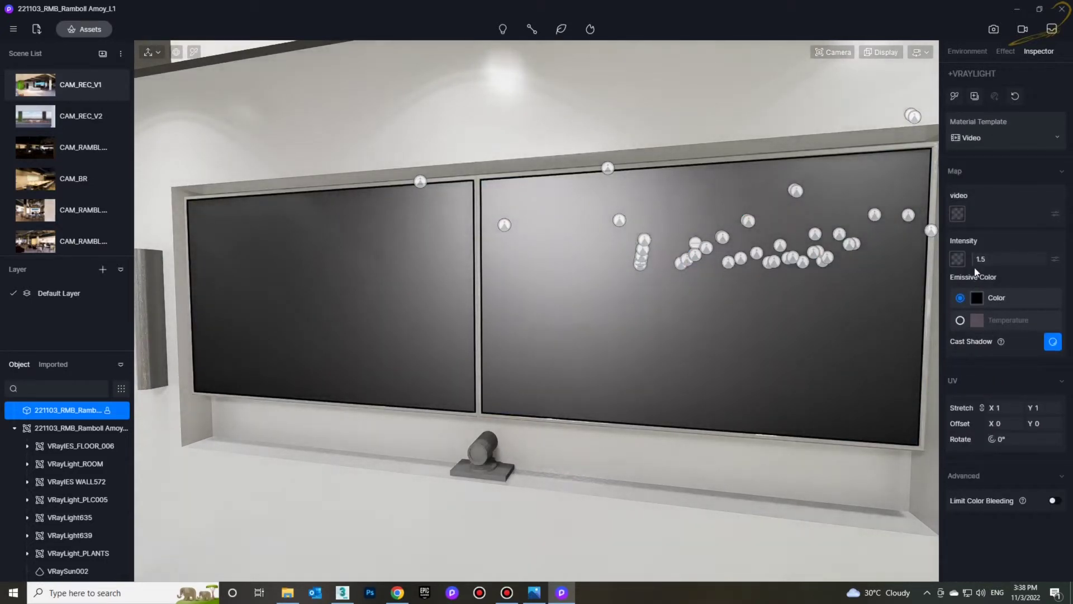
pyautogui.click(958, 213)
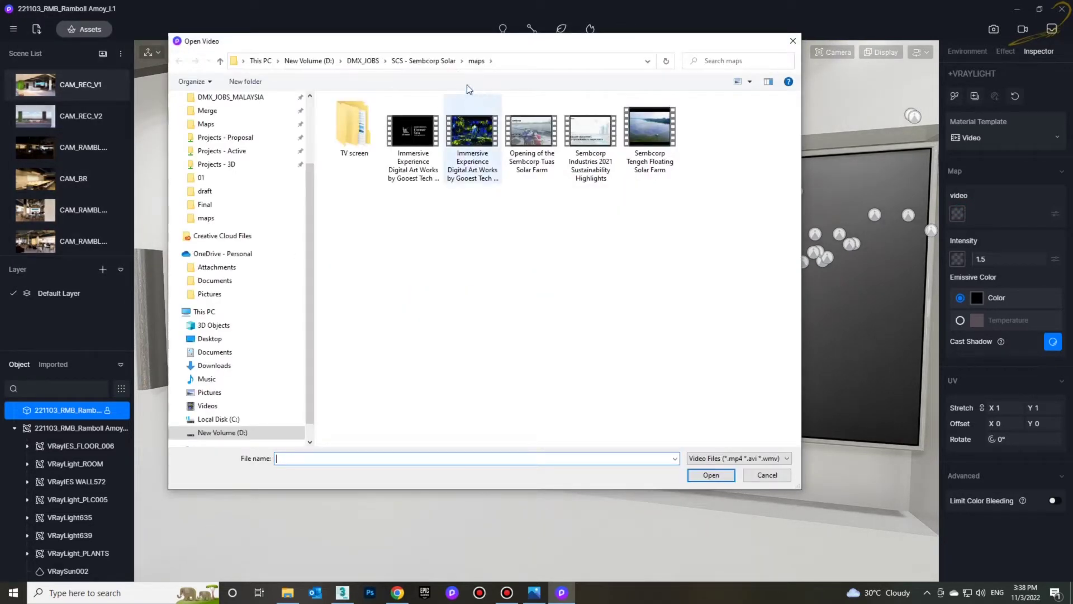
pyautogui.click(205, 219)
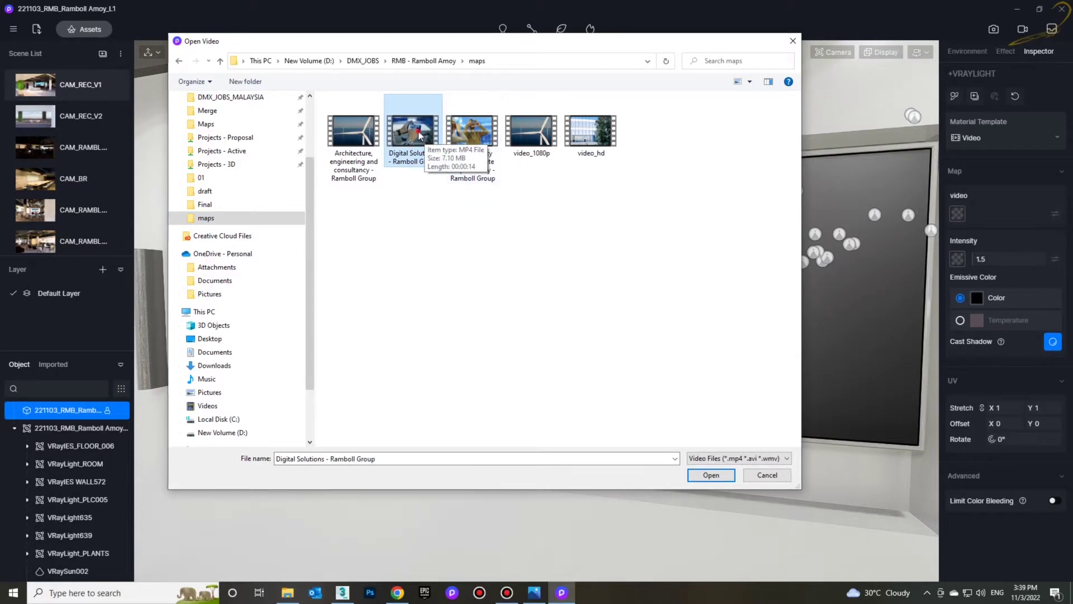
pyautogui.doubleClick(418, 132)
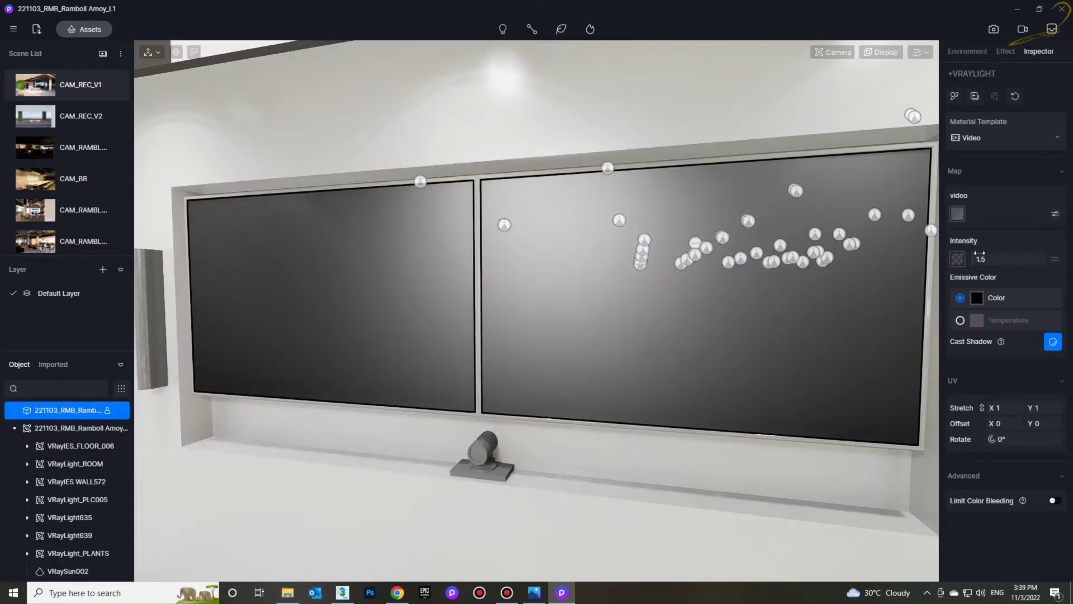
# Step: Darken the screen material's emissive colour so the video shows through
pyautogui.click(975, 300)
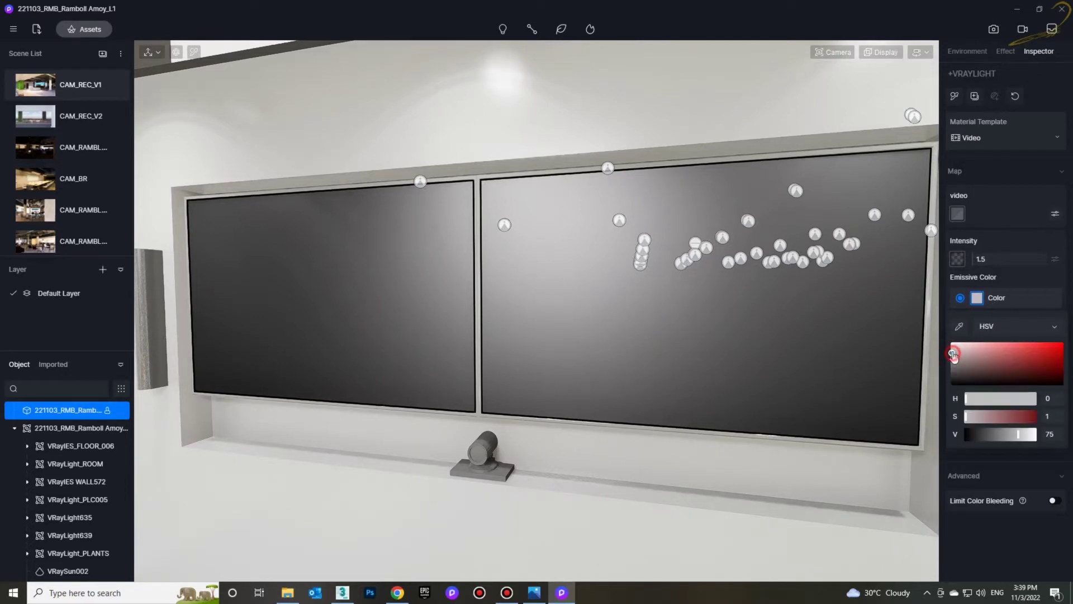
pyautogui.moveTo(953, 354); pyautogui.dragTo(957, 382)
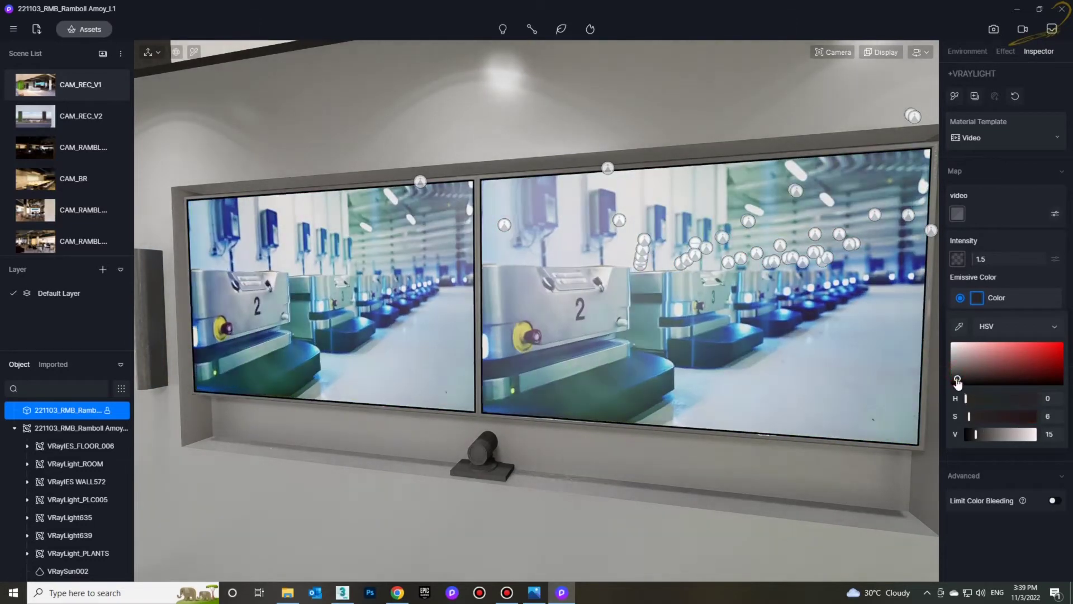
pyautogui.moveTo(957, 382); pyautogui.dragTo(957, 380)
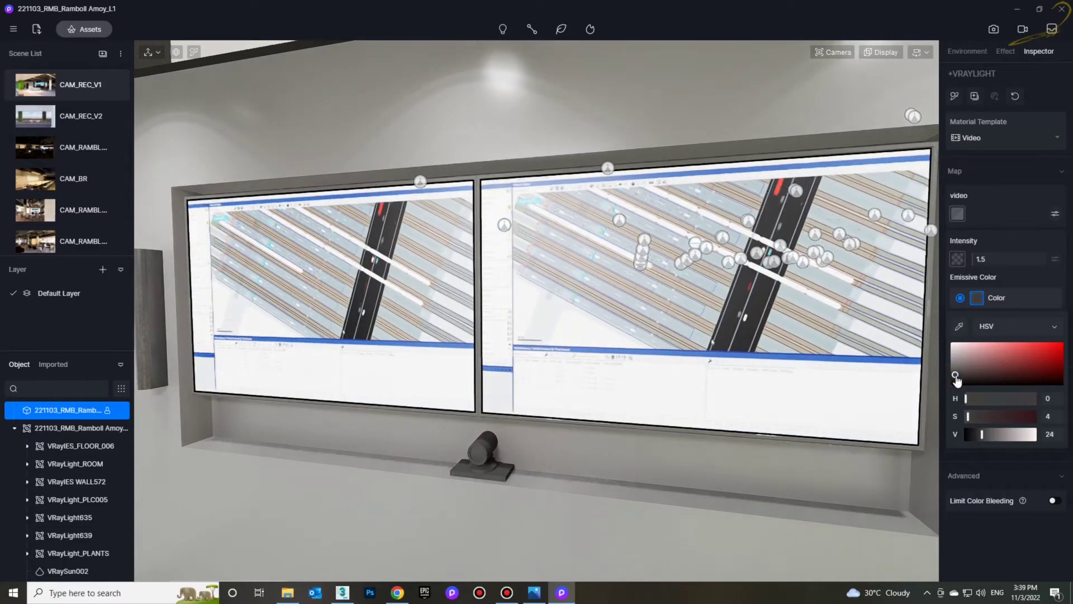
# Step: Orbit and pan the view to face both wall screens squarely
pyautogui.moveTo(447, 367); pyautogui.dragTo(474, 341, button='right')
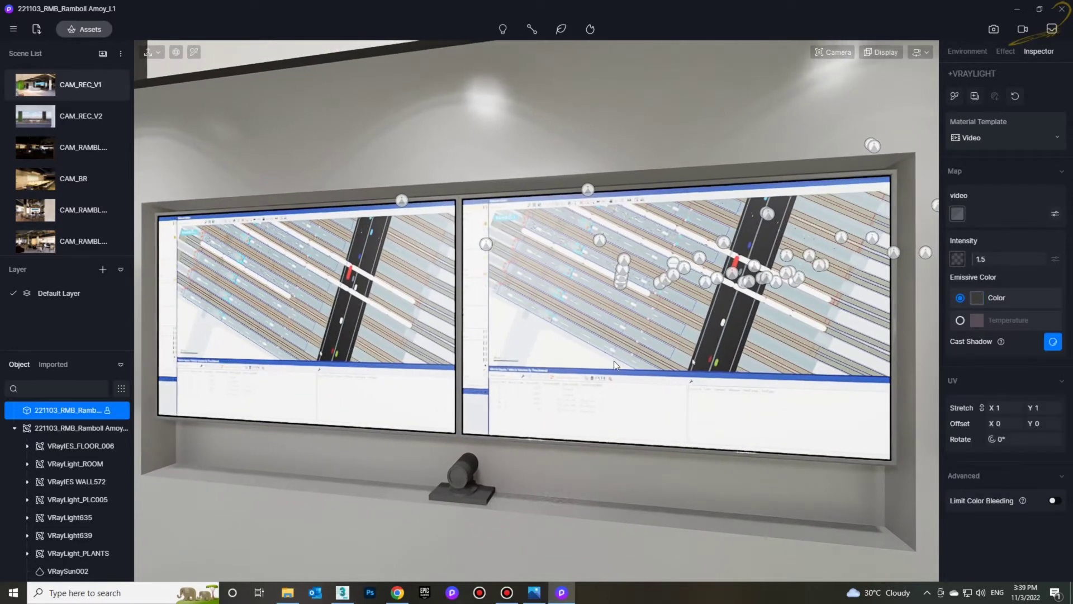
pyautogui.moveTo(710, 363); pyautogui.dragTo(691, 375, button='right')
pyautogui.moveTo(856, 373); pyautogui.dragTo(806, 347, button='right')
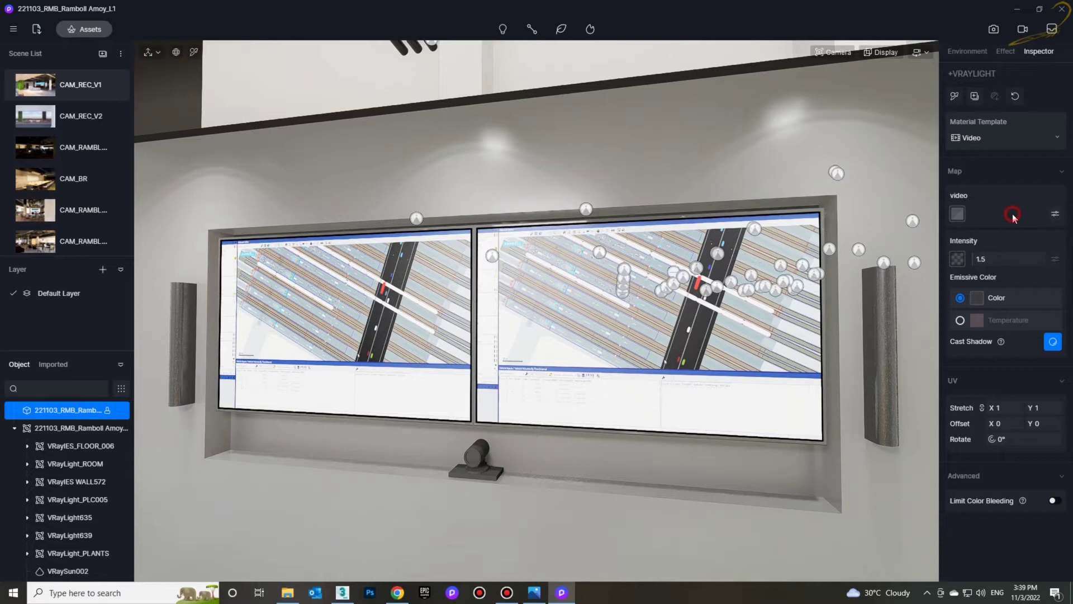
# Step: Enable the video map adjustments and set the emissive colour to dark grey, value 19
pyautogui.click(1055, 215)
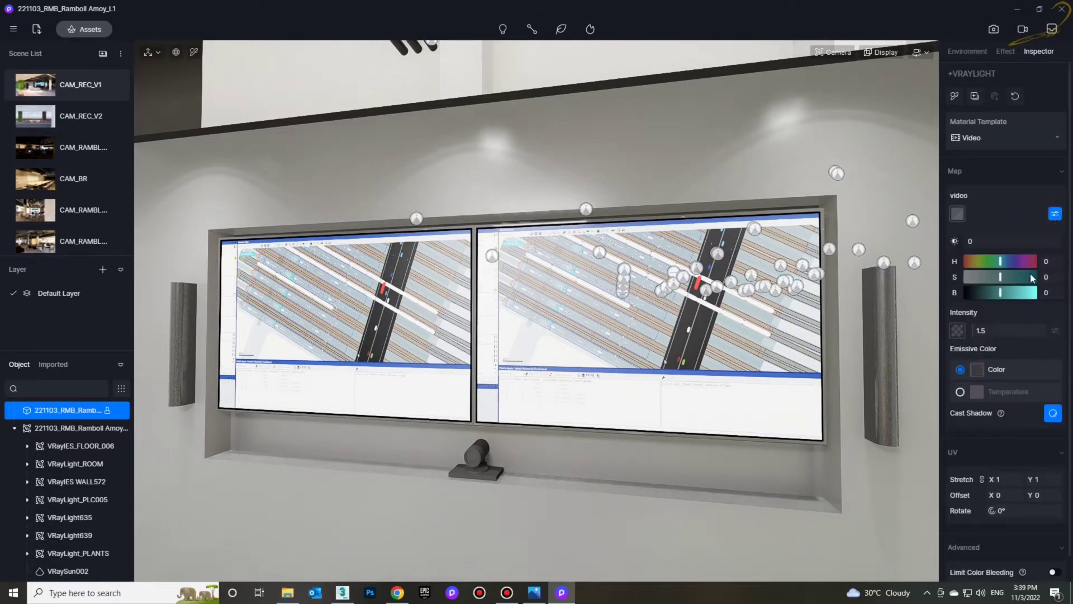
pyautogui.click(975, 369)
pyautogui.moveTo(956, 446); pyautogui.dragTo(951, 450)
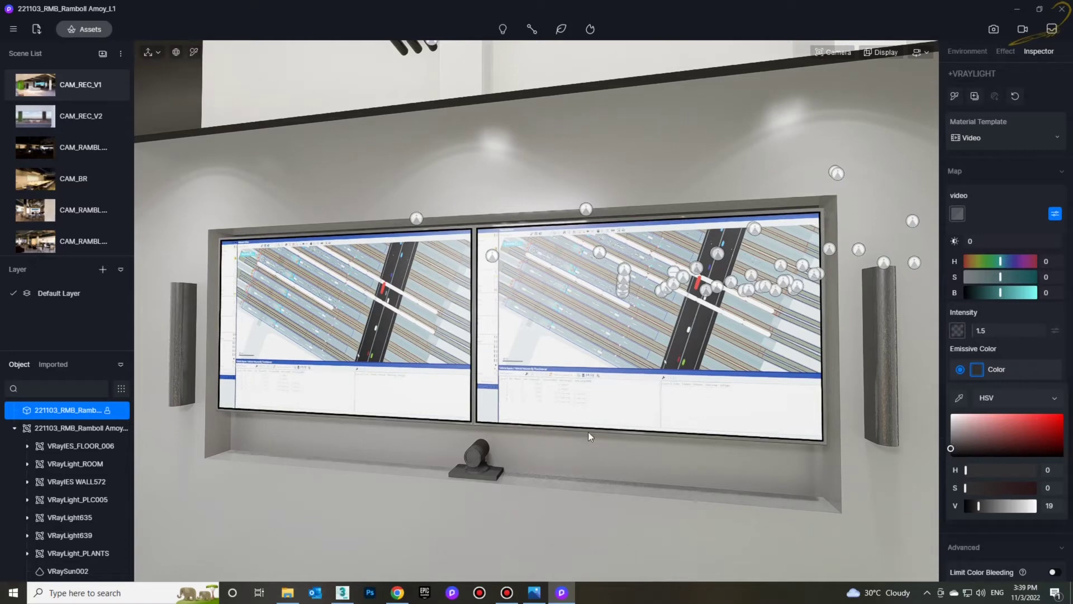
pyautogui.moveTo(953, 453); pyautogui.dragTo(952, 453)
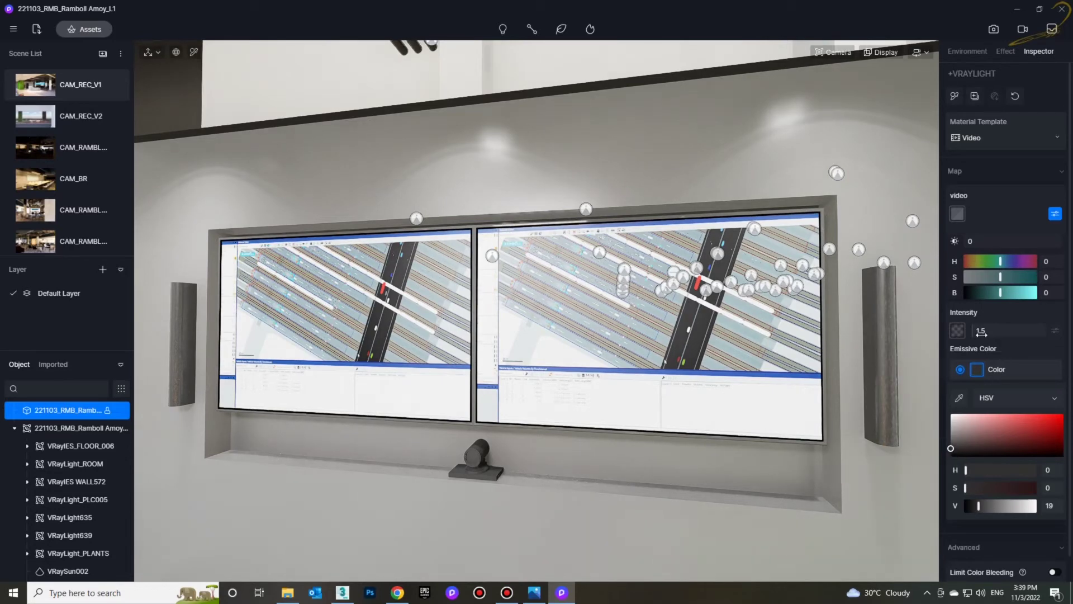
# Step: Load the 'Sustainability is our business' clip and set the emissive colour near black, value 15
pyautogui.click(958, 215)
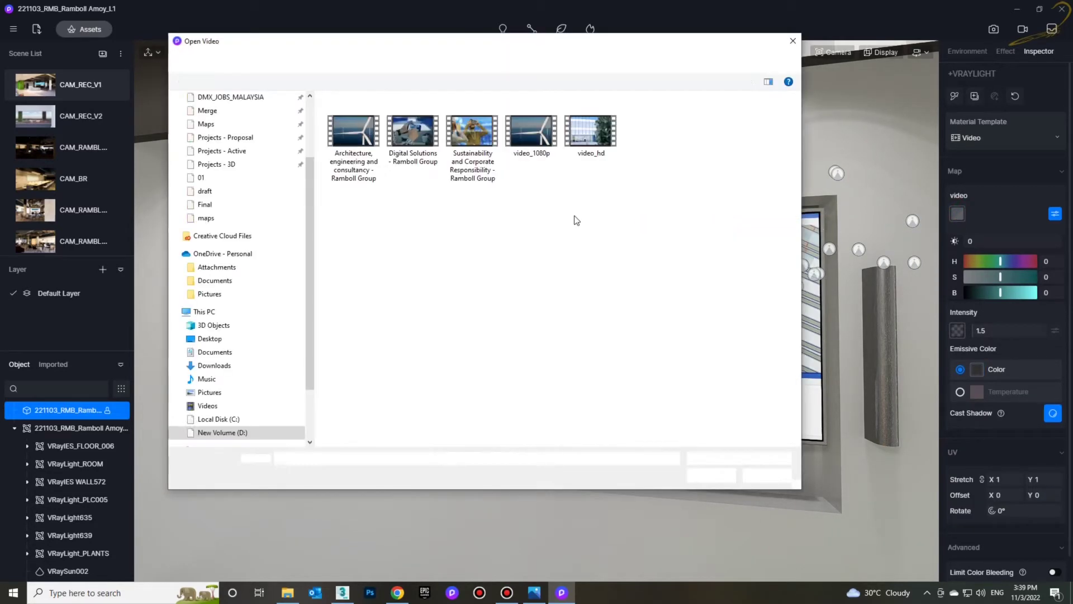
pyautogui.doubleClick(475, 144)
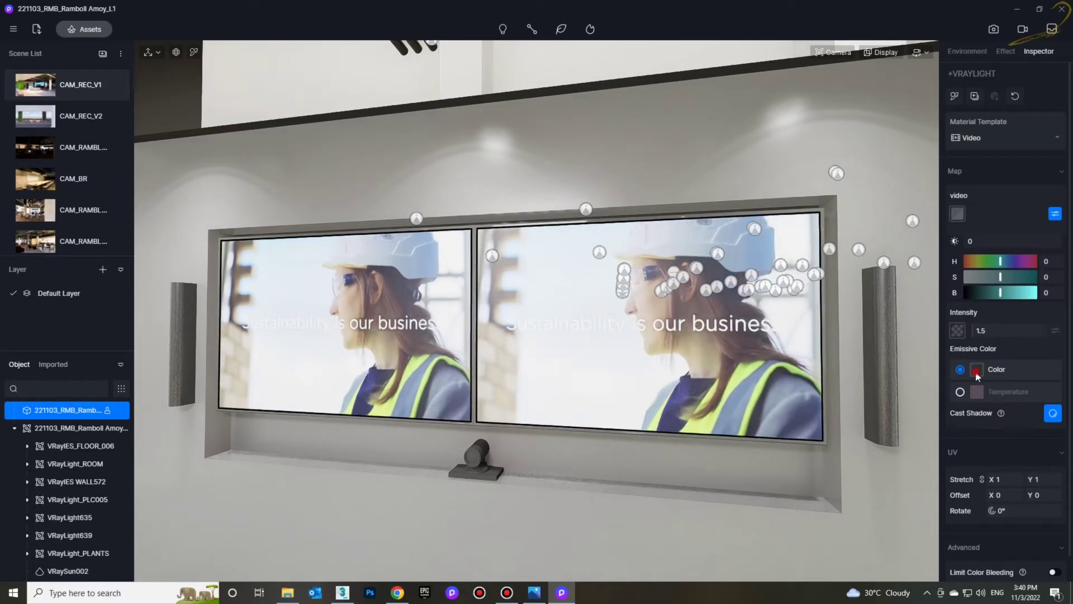
pyautogui.click(975, 371)
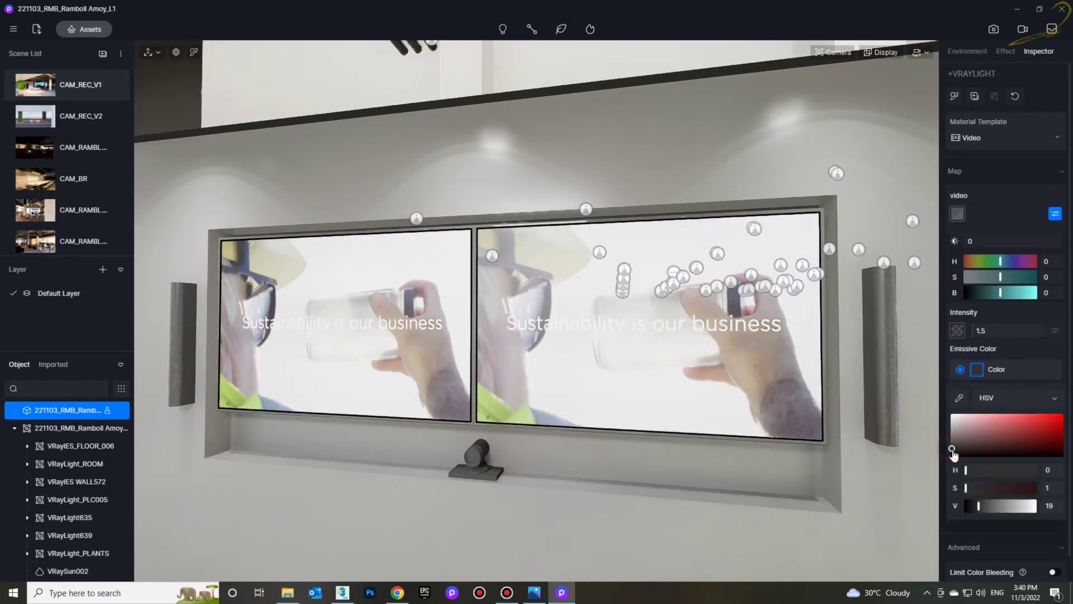
pyautogui.click(953, 454)
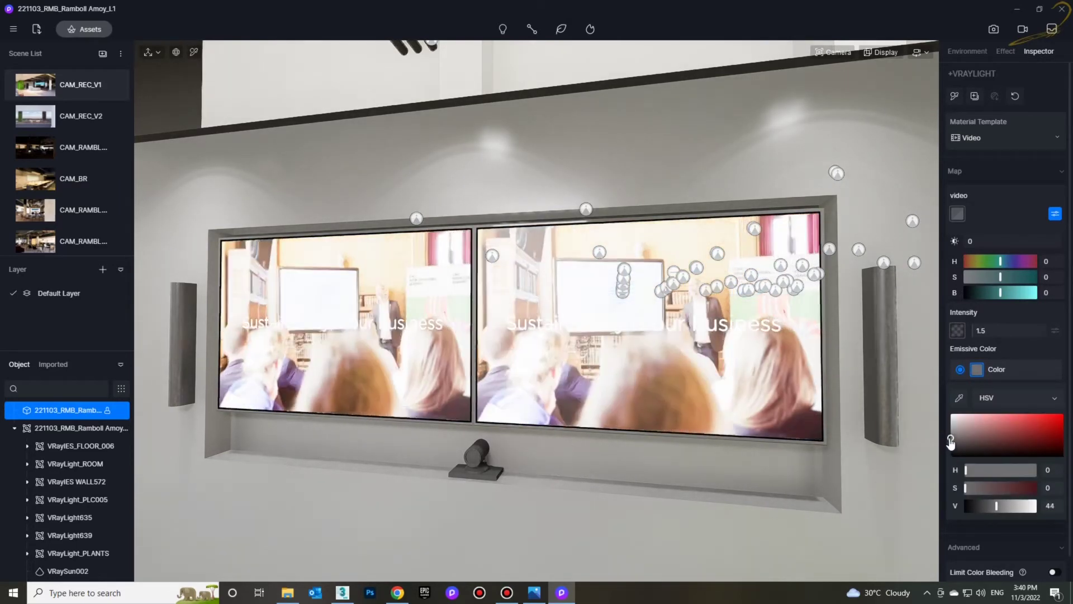
pyautogui.moveTo(952, 454)
pyautogui.mouseDown()
pyautogui.moveTo(989, 445)
pyautogui.moveTo(936, 455)
pyautogui.mouseUp()
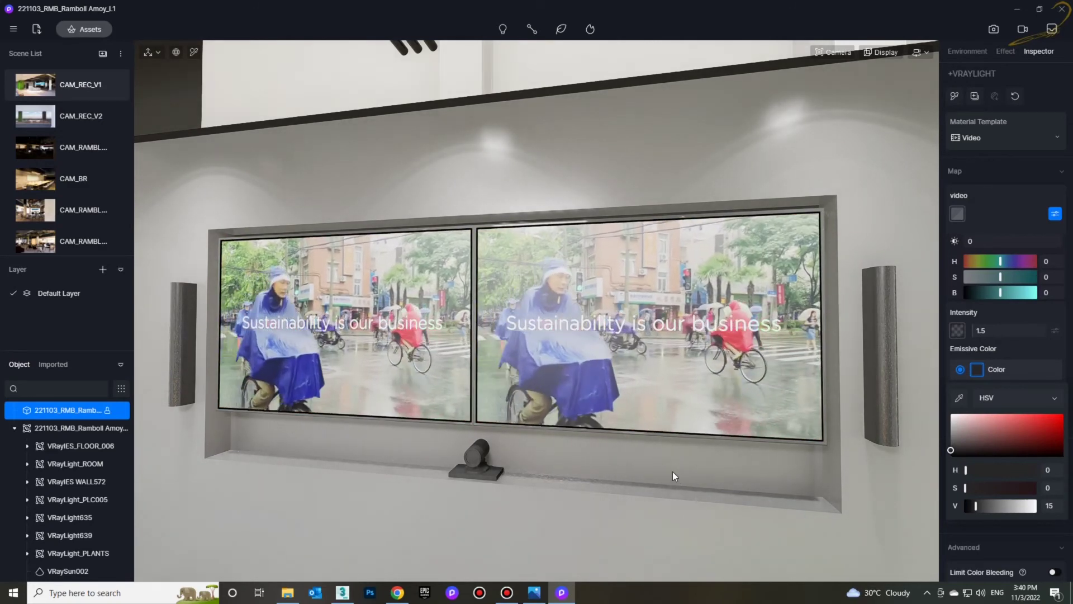
# Step: Move through the office to the reception TV wall and raise the emissive value to 27
pyautogui.moveTo(550, 461); pyautogui.dragTo(747, 450, button='right')
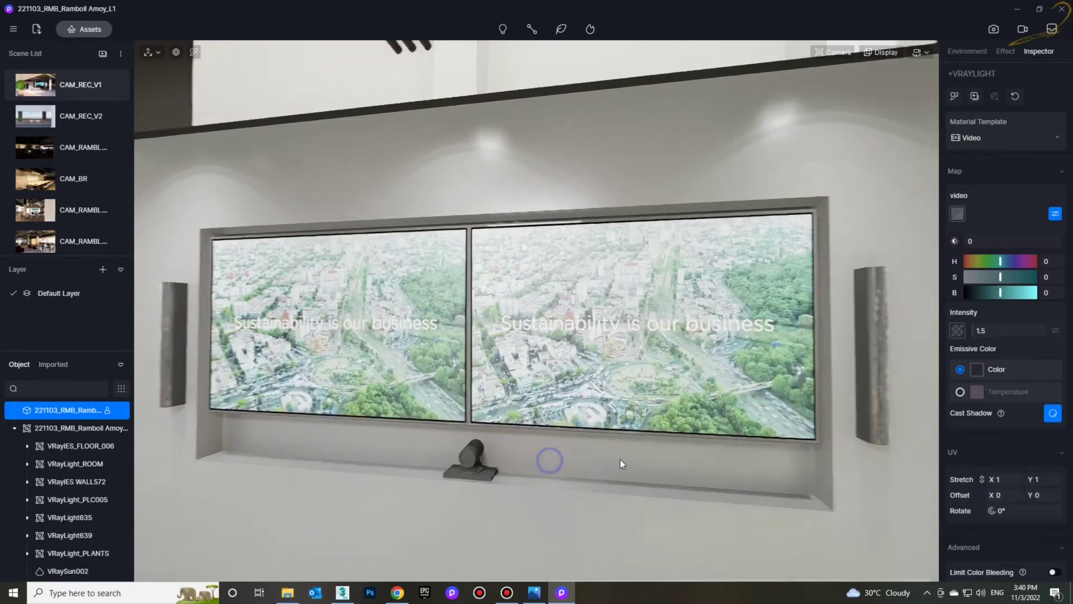
pyautogui.moveTo(513, 461); pyautogui.dragTo(437, 465, button='right')
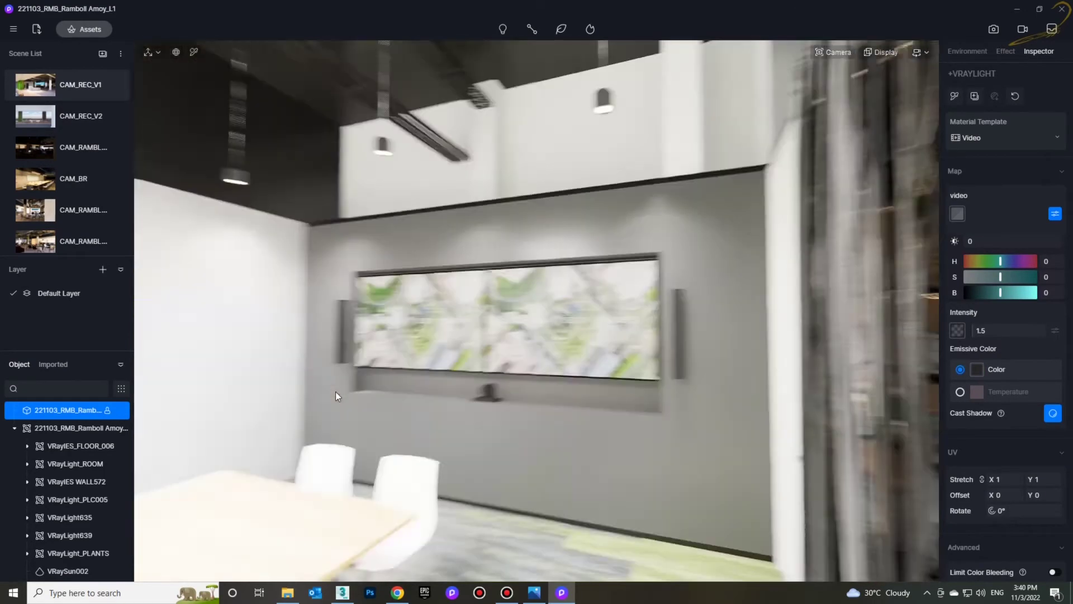
pyautogui.moveTo(437, 465)
pyautogui.mouseDown(button='right')
pyautogui.moveTo(337, 391)
pyautogui.moveTo(684, 392)
pyautogui.mouseUp(button='right')
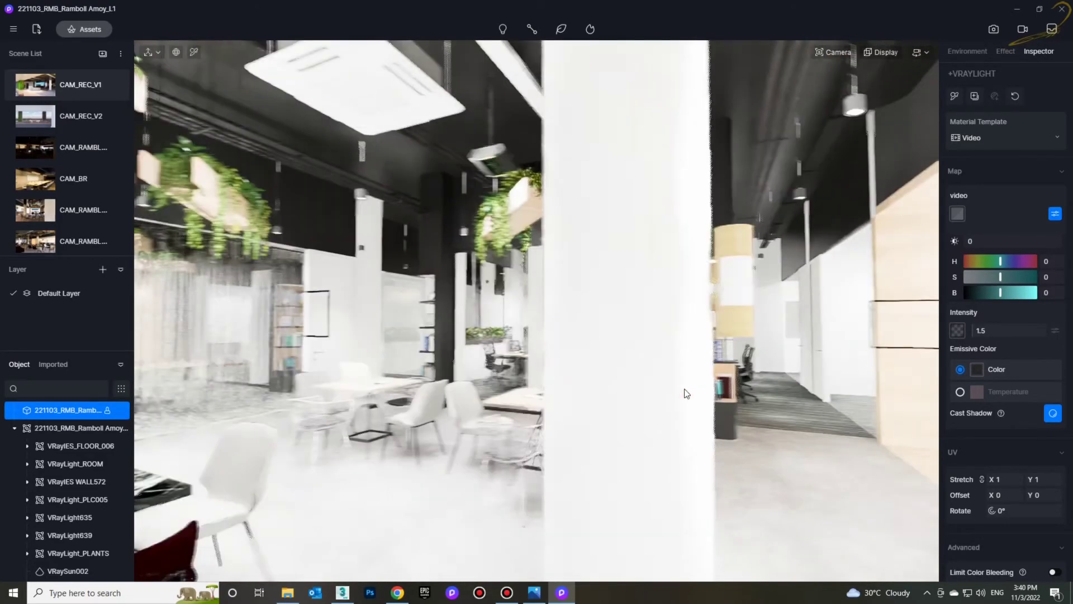
pyautogui.moveTo(685, 392)
pyautogui.mouseDown(button='right')
pyautogui.moveTo(548, 379)
pyautogui.moveTo(740, 354)
pyautogui.moveTo(625, 363)
pyautogui.moveTo(653, 366)
pyautogui.mouseUp(button='right')
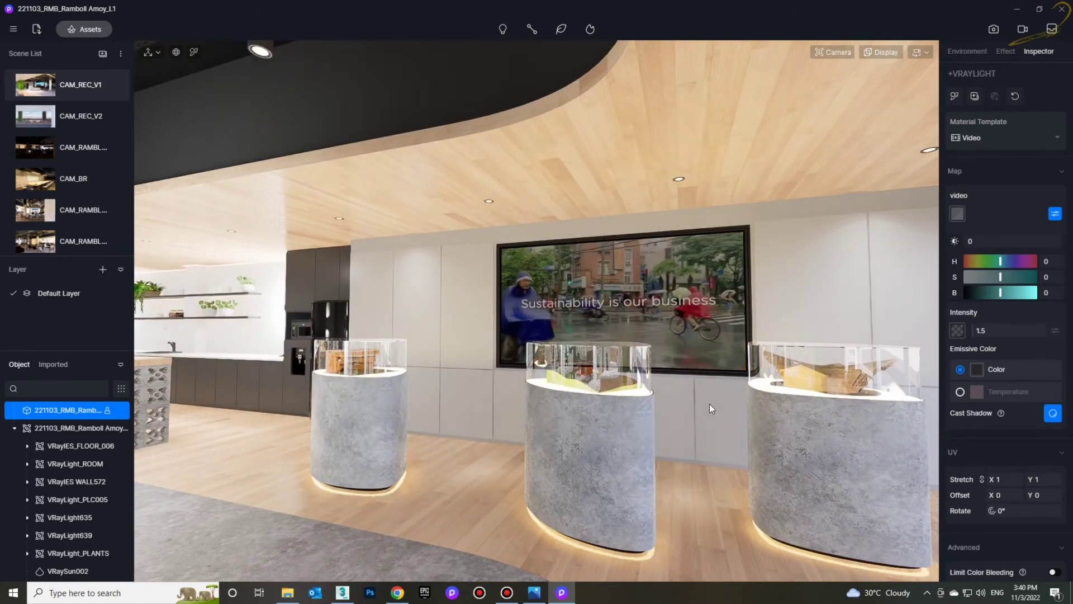
pyautogui.moveTo(689, 404); pyautogui.dragTo(668, 402, button='right')
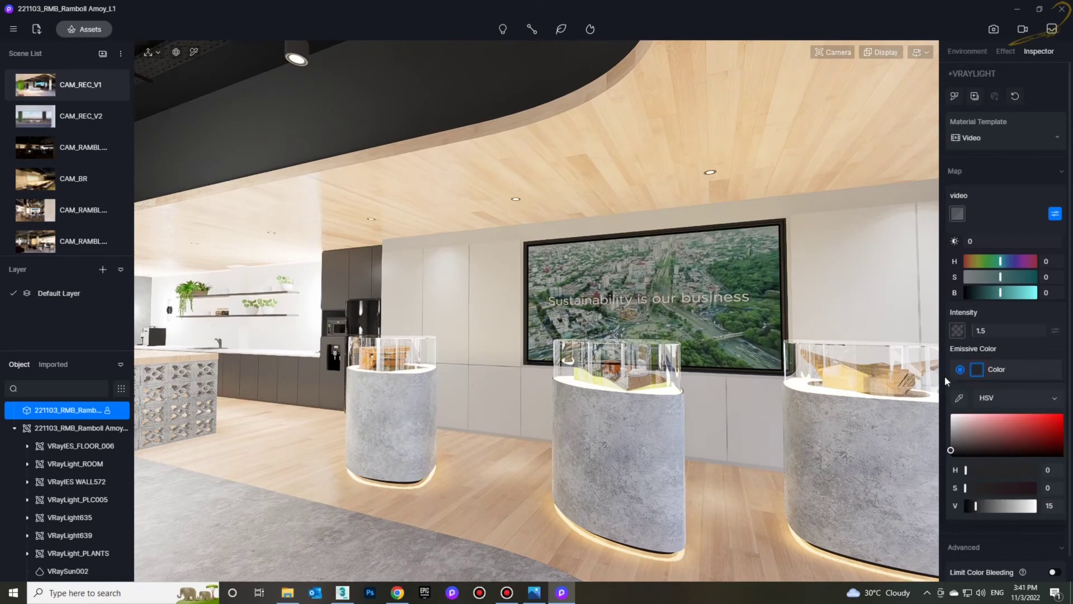
pyautogui.moveTo(952, 450); pyautogui.dragTo(950, 449)
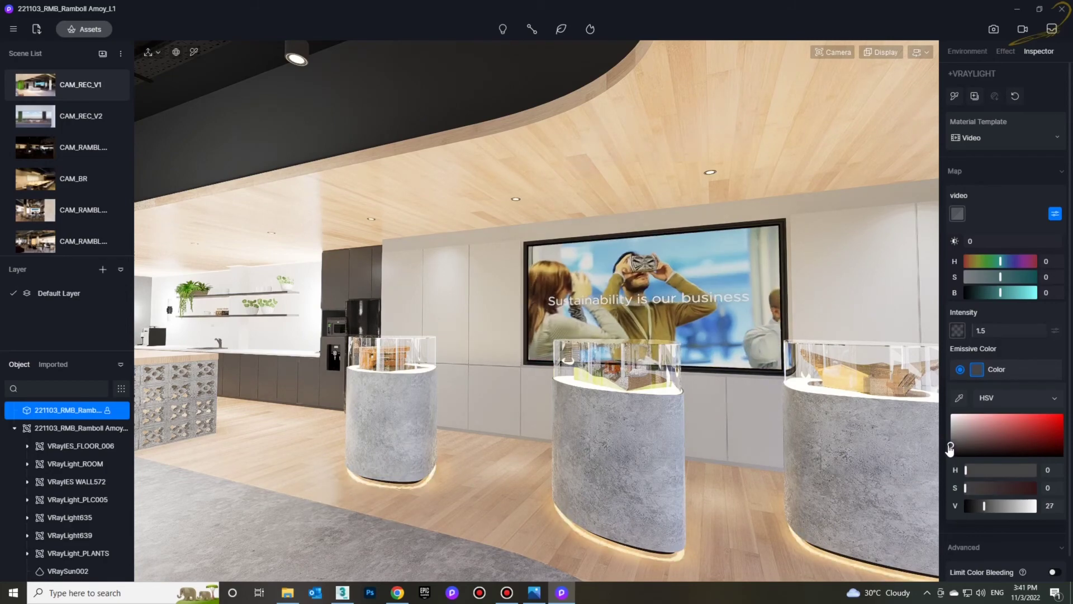